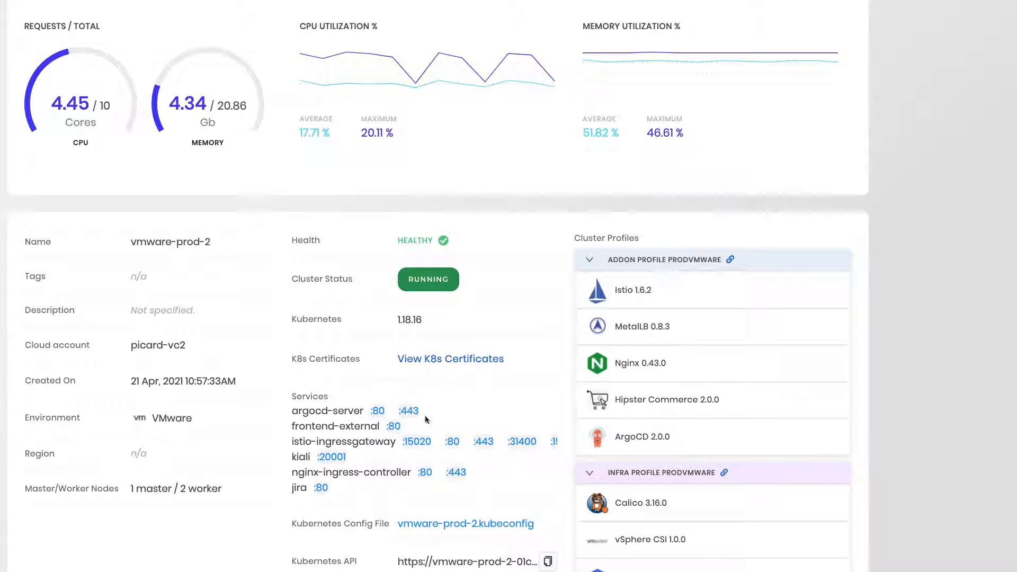
Step: Open the vmware-prod-2 cluster's argocd-server service on port 443 and inspect the mysql-operator application before returning to the application list
left_click(410, 412)
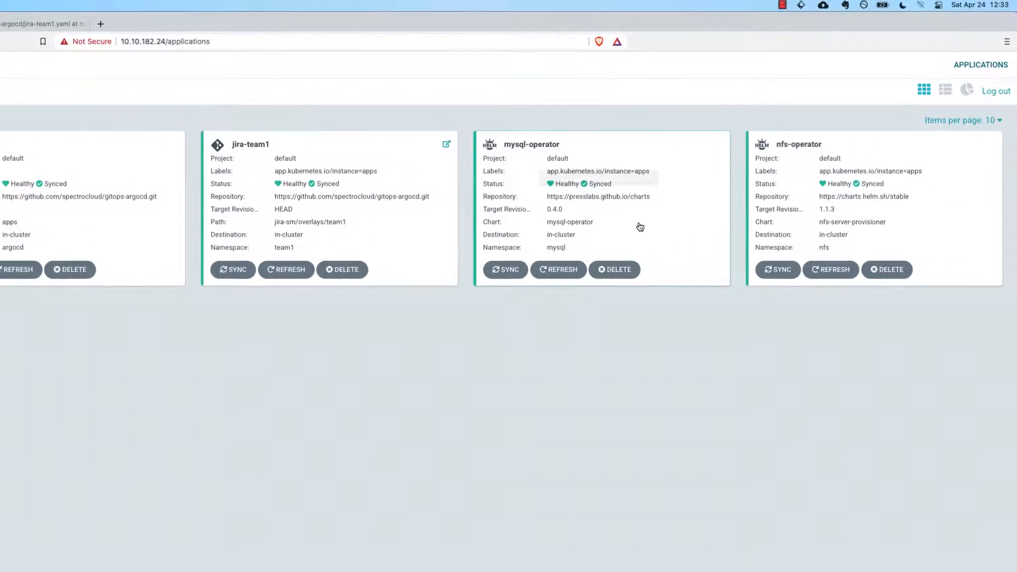
left_click(640, 226)
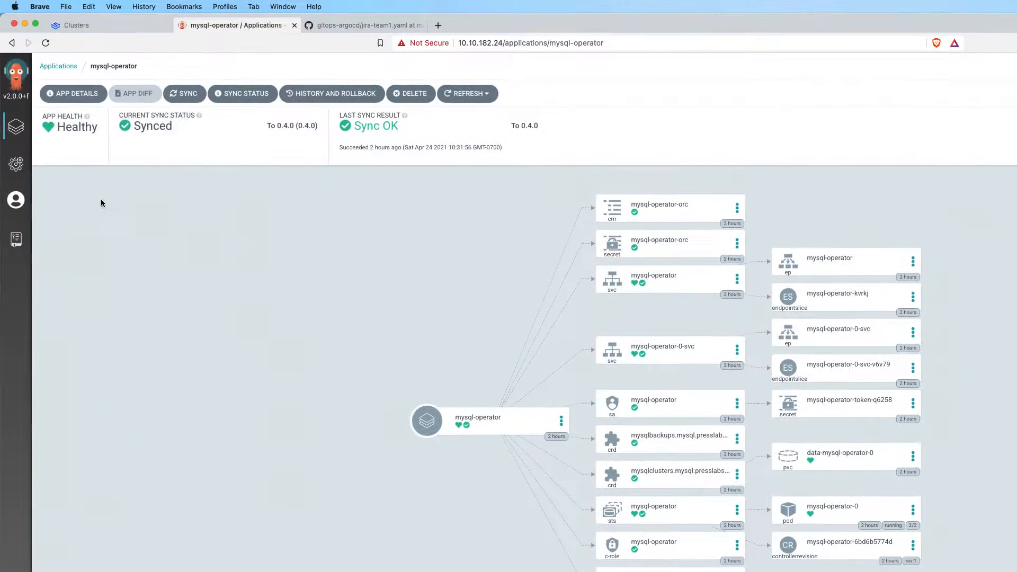
left_click(16, 126)
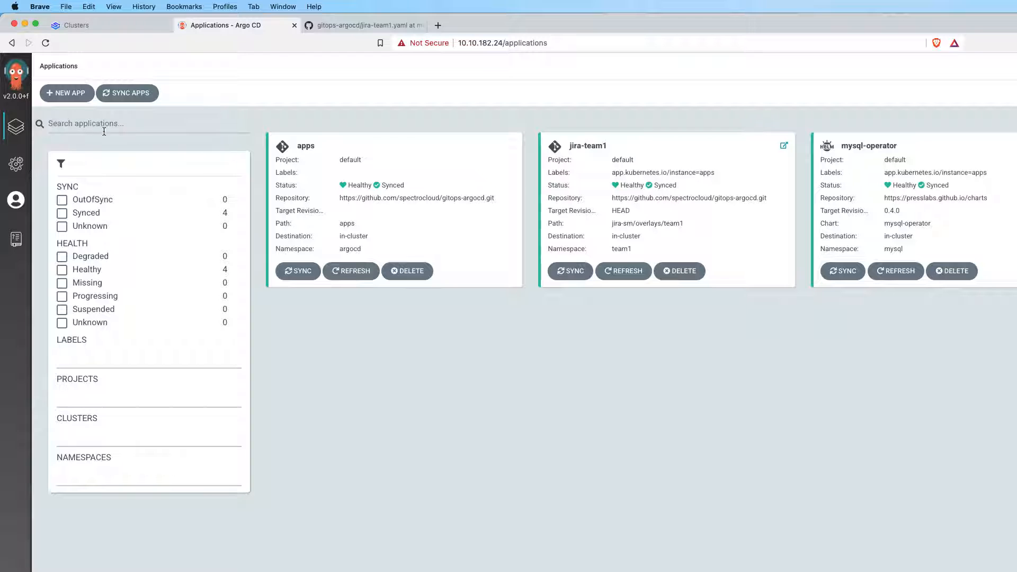
Step: Start a new application named guestbook in the default project with automatic namespace creation enabled
left_click(83, 95)
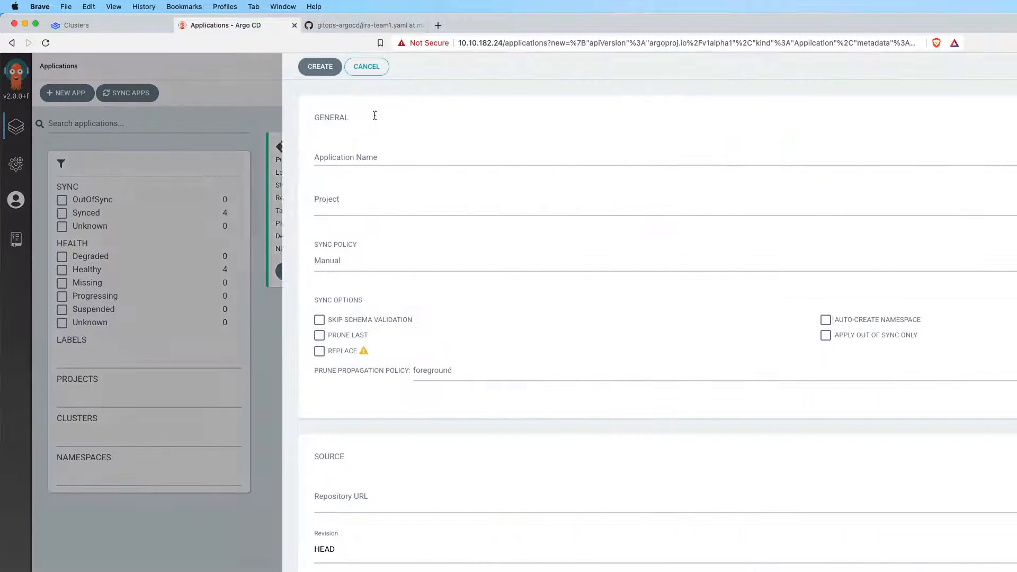
left_click(409, 159)
type("guestbook")
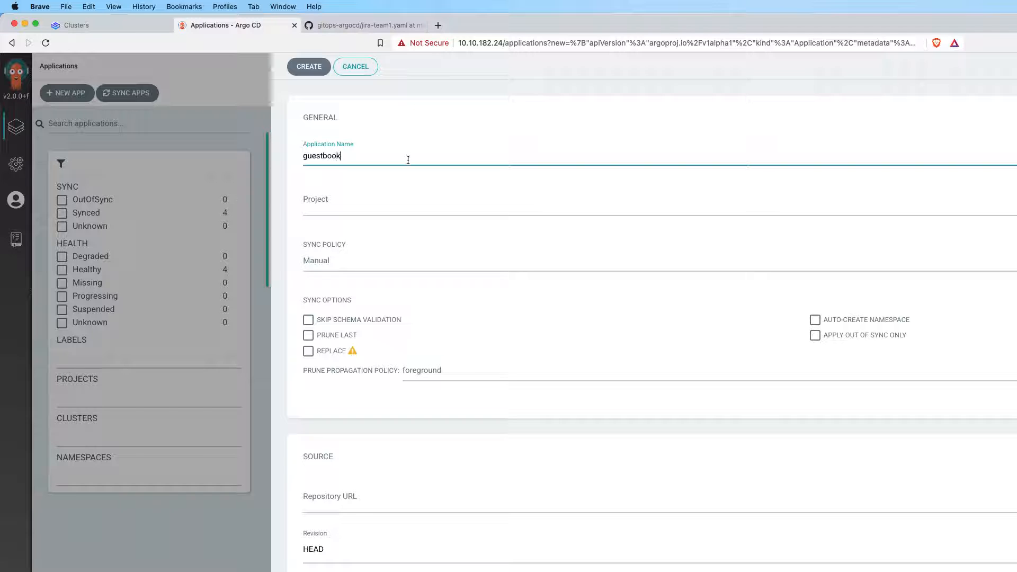
left_click(392, 207)
left_click(374, 229)
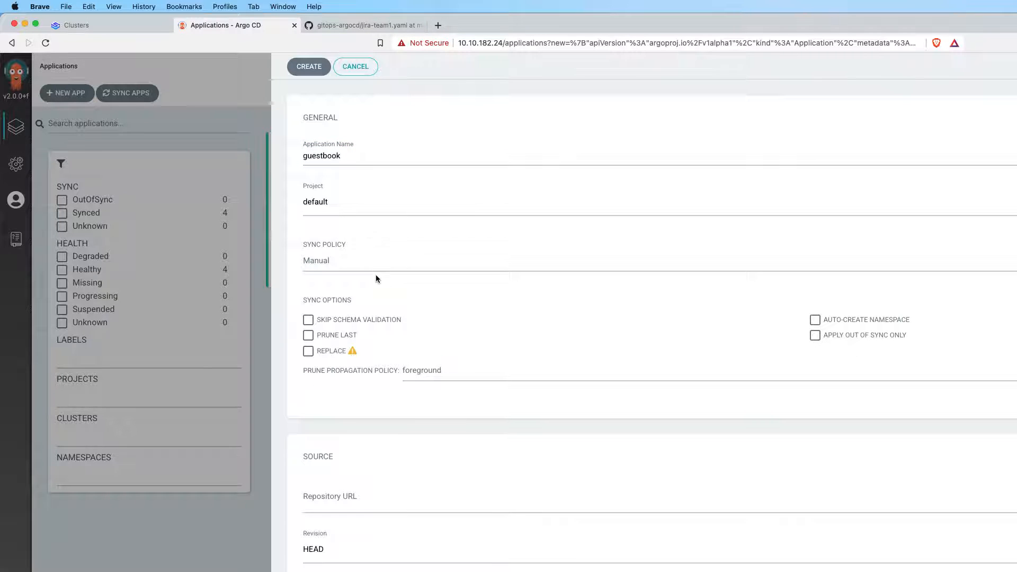
left_click(855, 322)
scroll(628, 380, "down", 3)
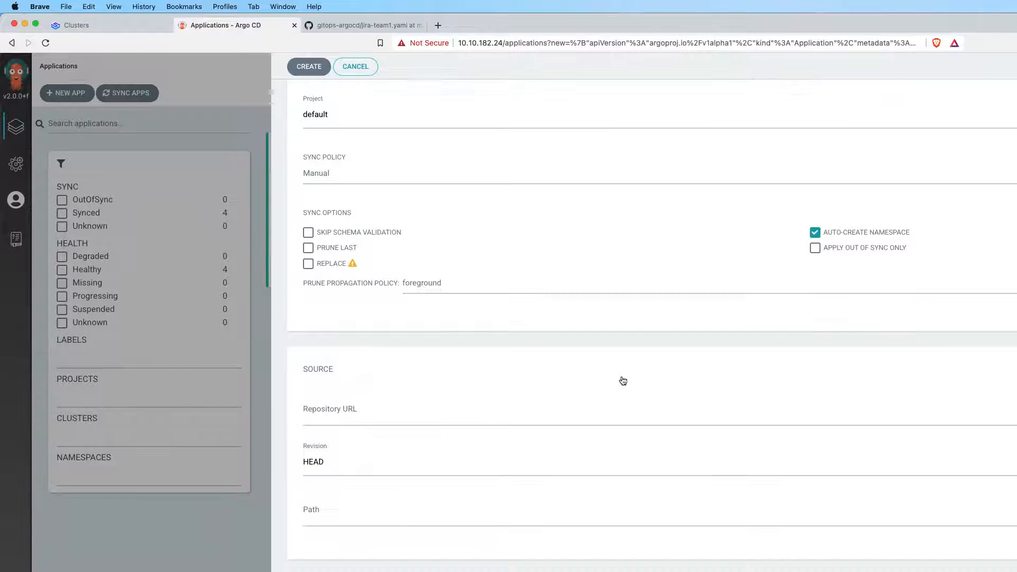
left_click(404, 417)
type("https://github.com/argoproj/argocd-example-apps.git")
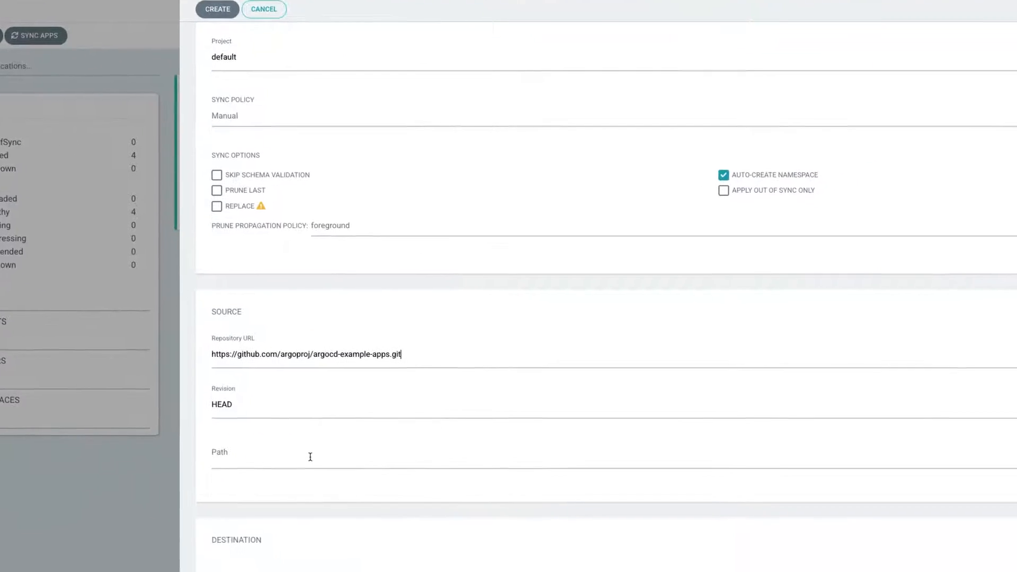
left_click(389, 505)
scroll(106, 398, "down", 2)
scroll(106, 398, "down", 2)
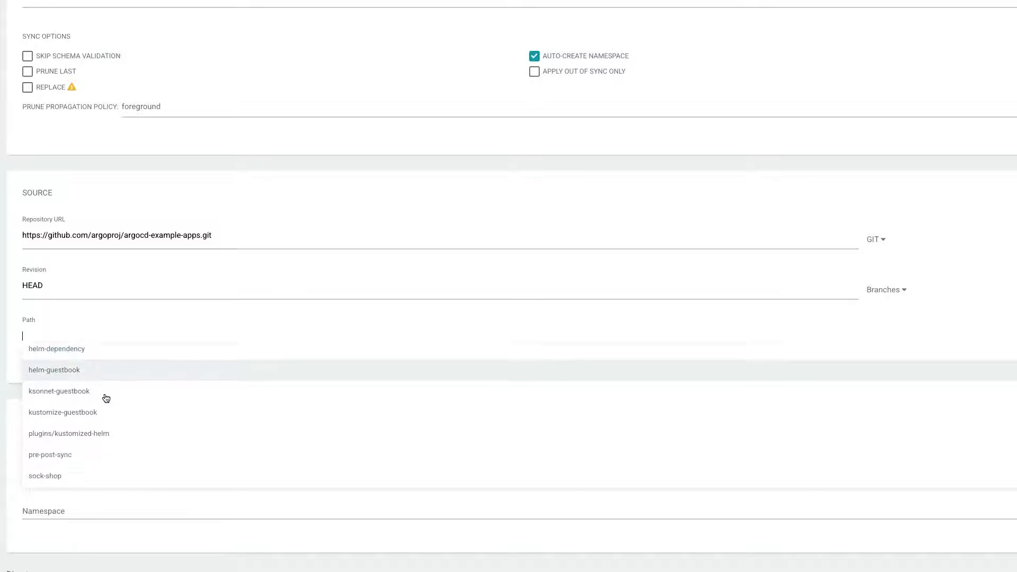
type("guest")
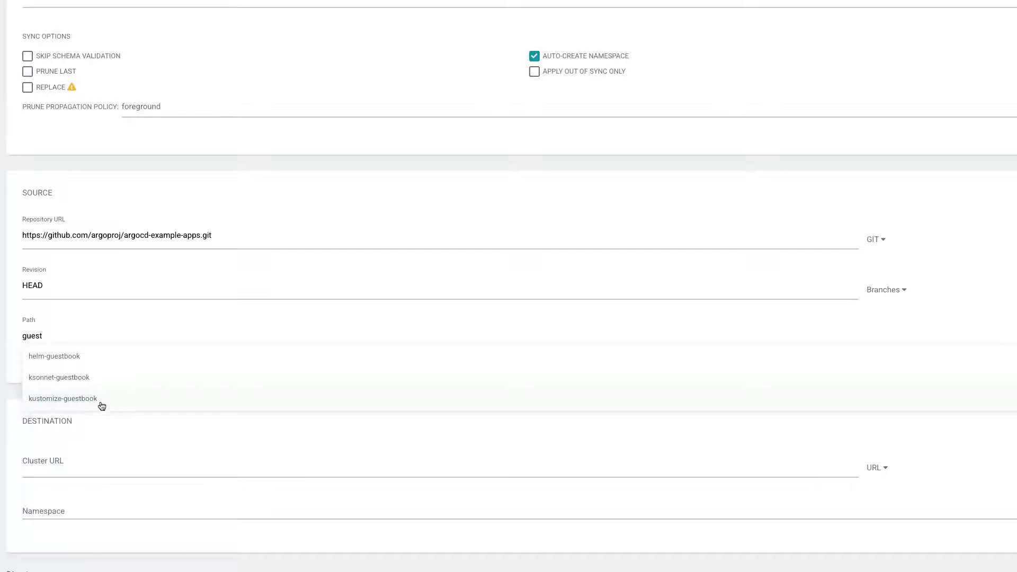
left_click(77, 364)
scroll(80, 365, "down", 3)
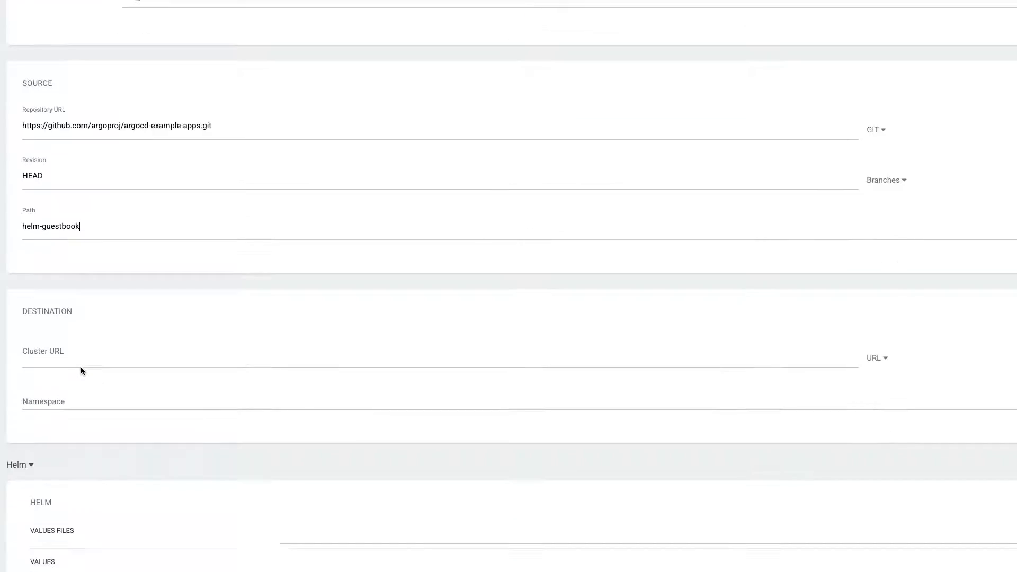
left_click(87, 307)
left_click(91, 321)
left_click(91, 345)
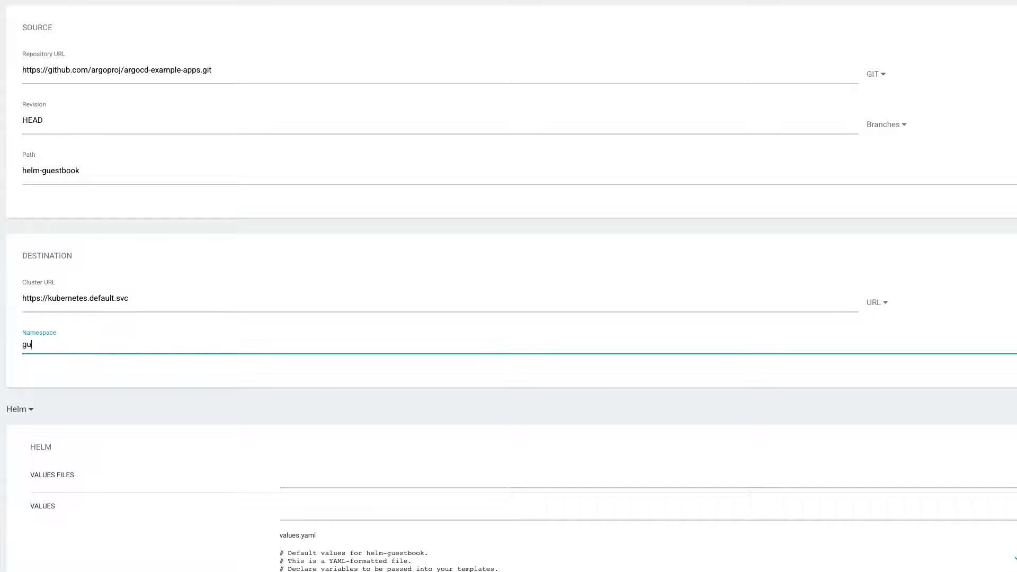
type("guestbook")
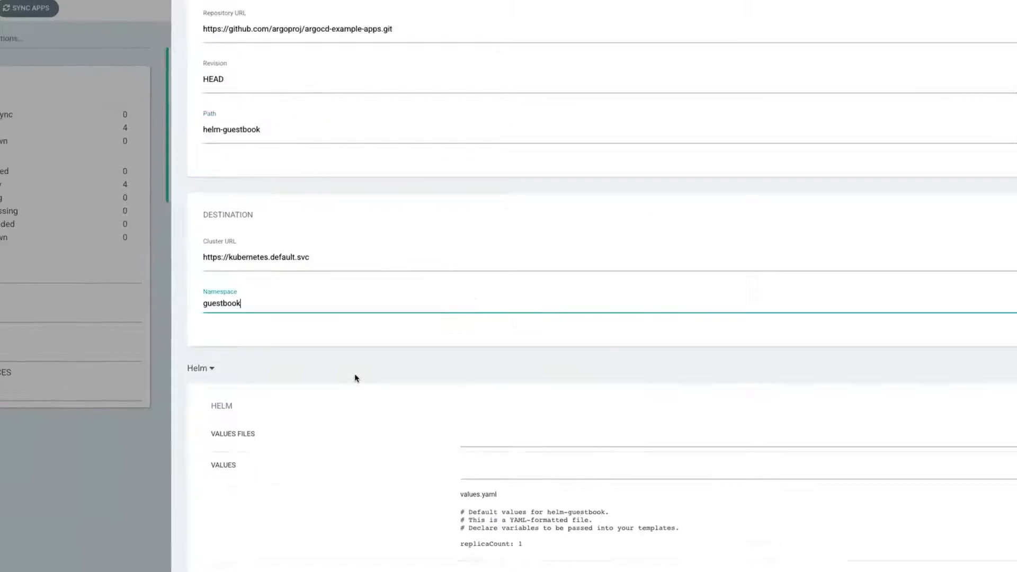
scroll(355, 378, "up", 10)
left_click(272, 16)
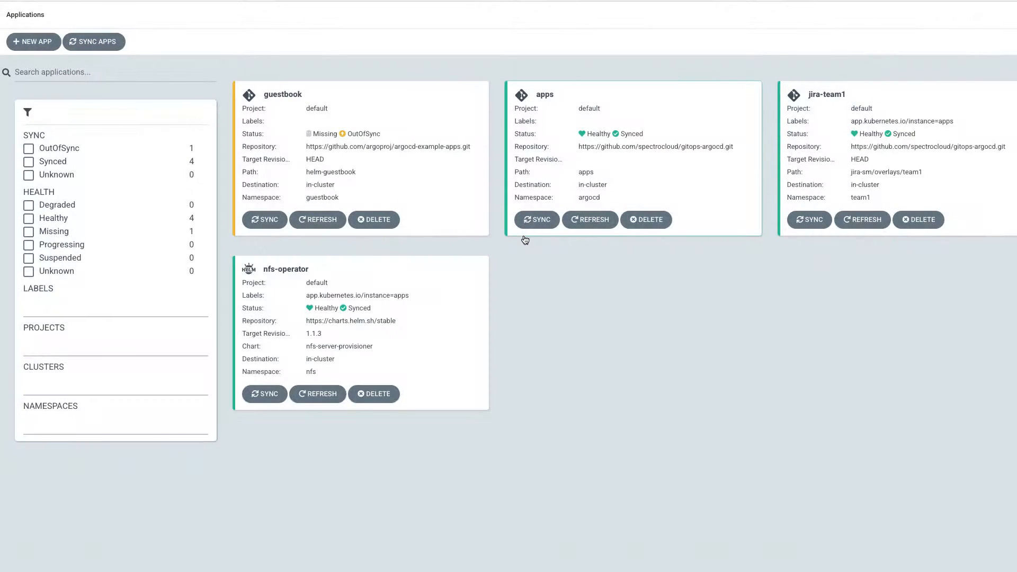
Step: Open the guestbook application and synchronize its service and deployment at revision HEAD
left_click(413, 177)
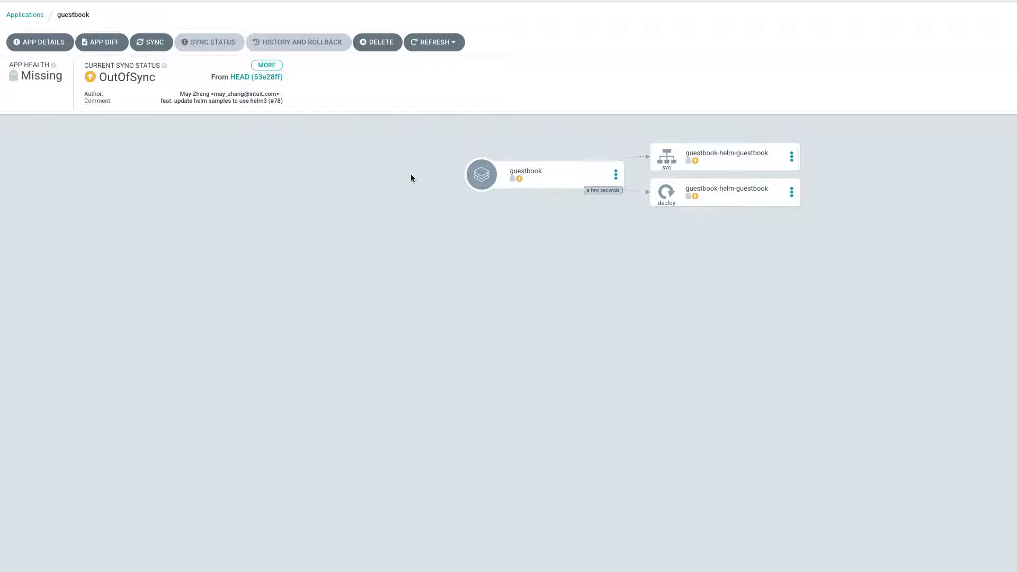
left_click(155, 42)
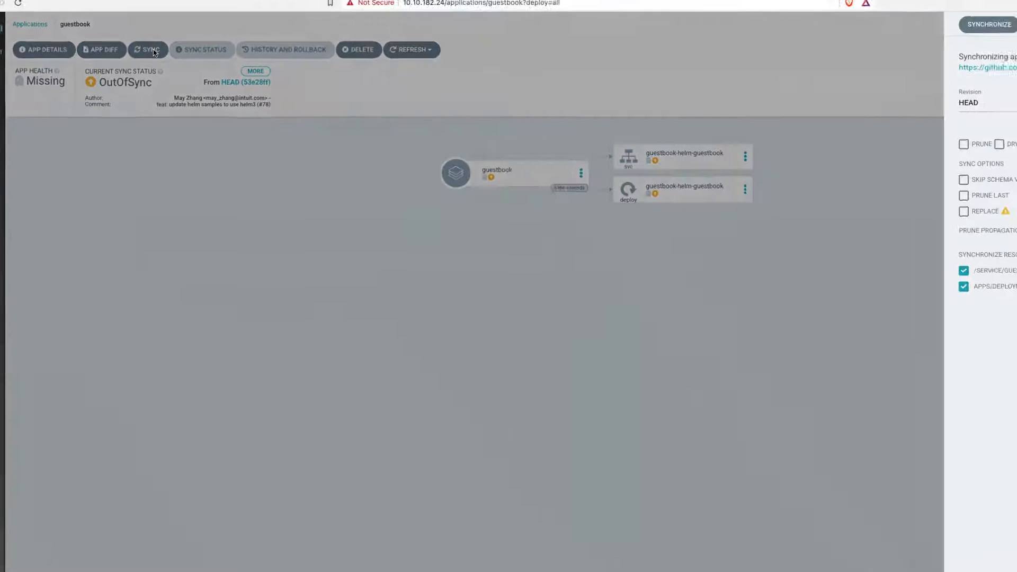
left_click(991, 23)
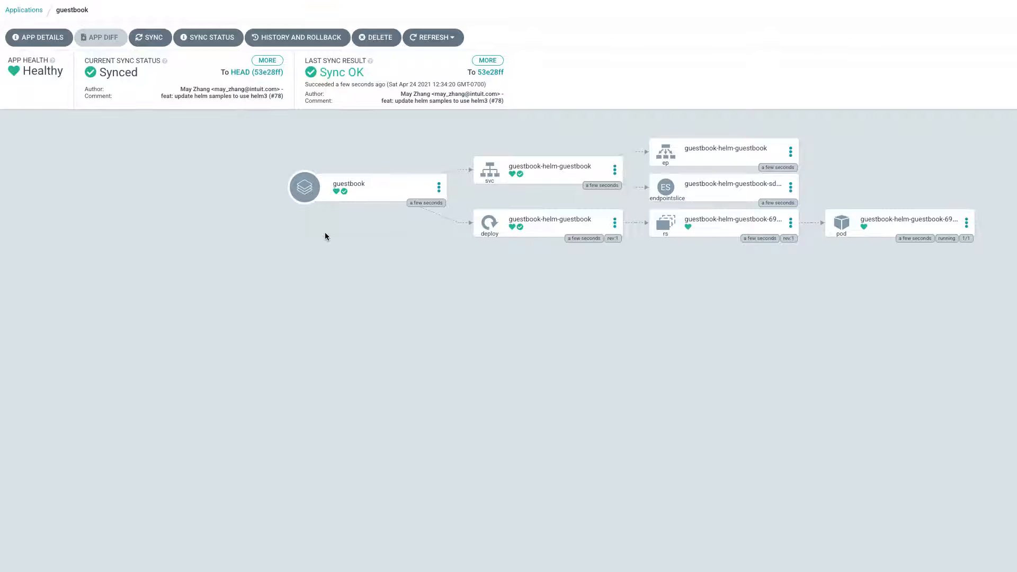
Step: Open the apps application and examine the resource tree of its jira-team1 child application
left_click(16, 133)
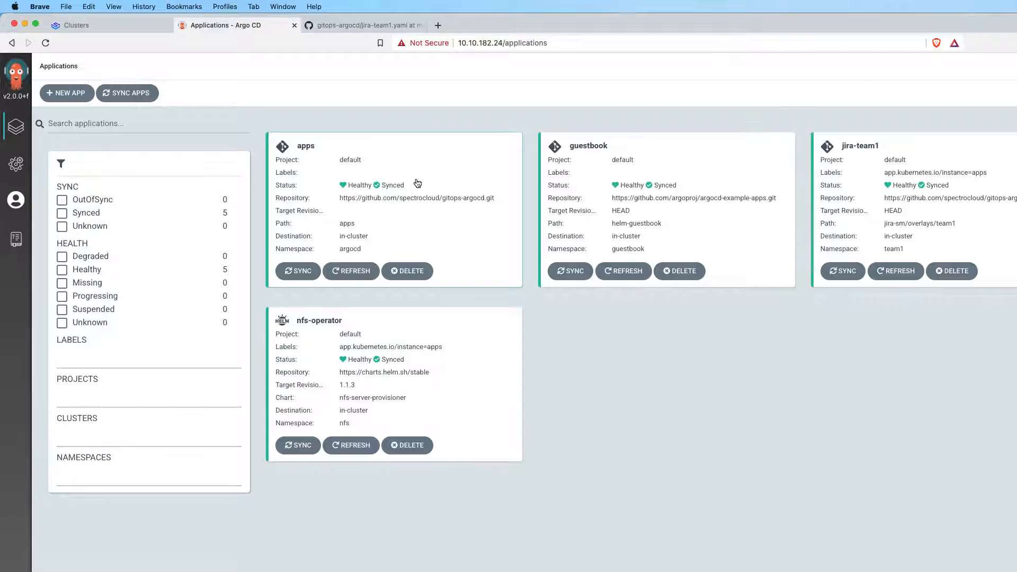
left_click(444, 177)
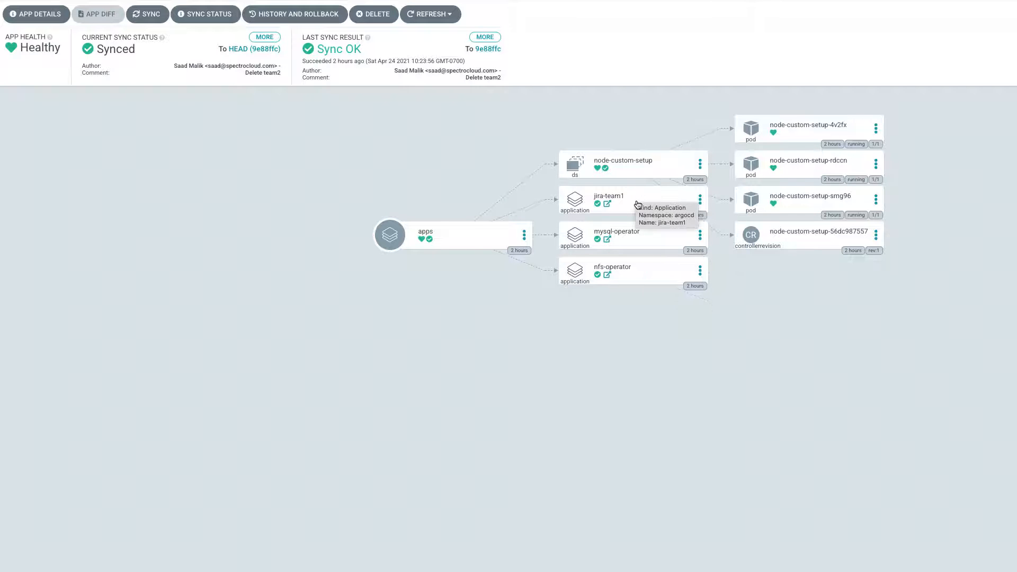
left_click(607, 205)
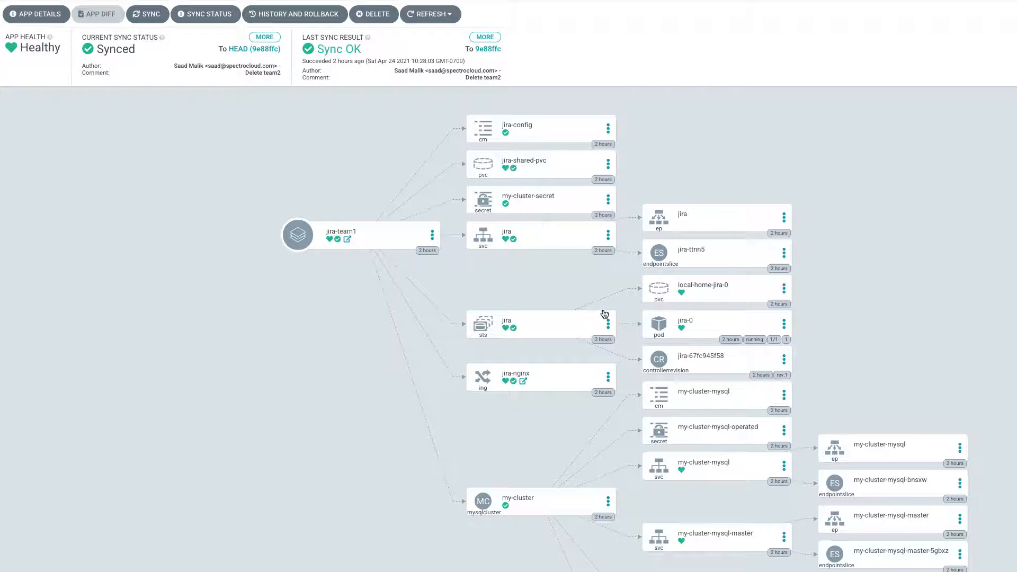
scroll(893, 250, "down", 1)
scroll(894, 250, "down", 1)
scroll(893, 250, "up", 2)
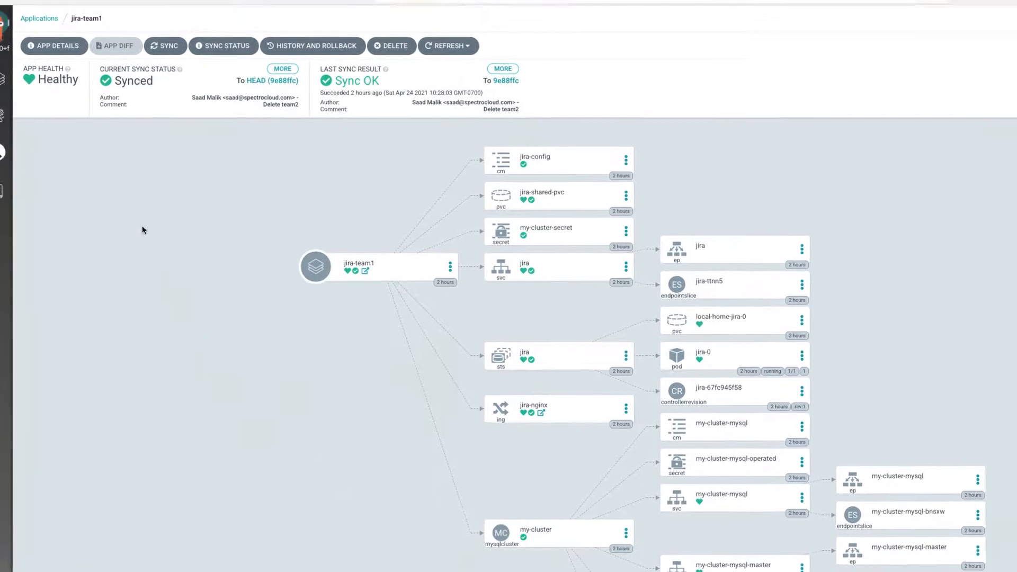
Step: Open the apps application's gitops-argocd source repository on GitHub and browse to the apps/templates folder
left_click(20, 115)
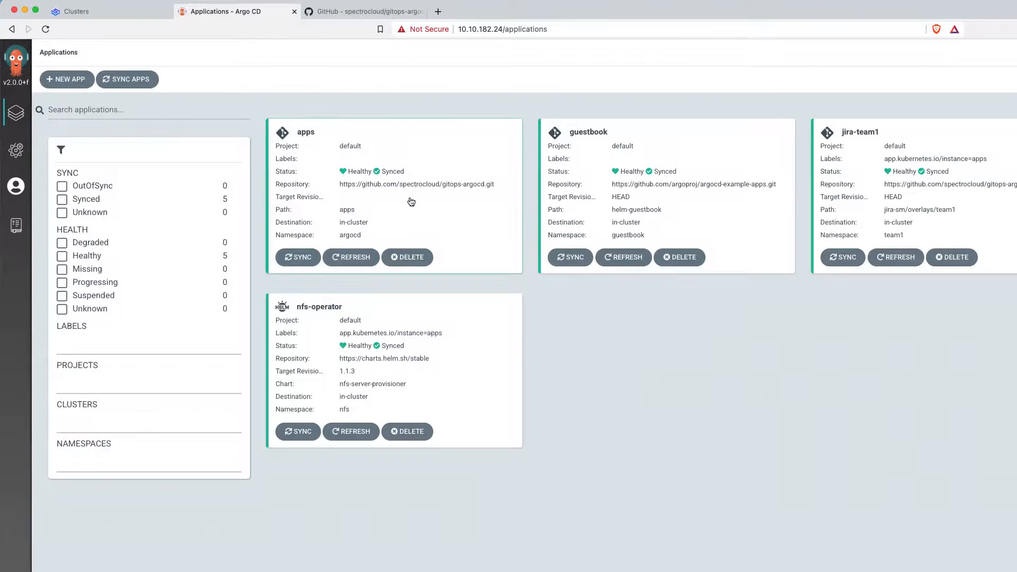
left_click(459, 185)
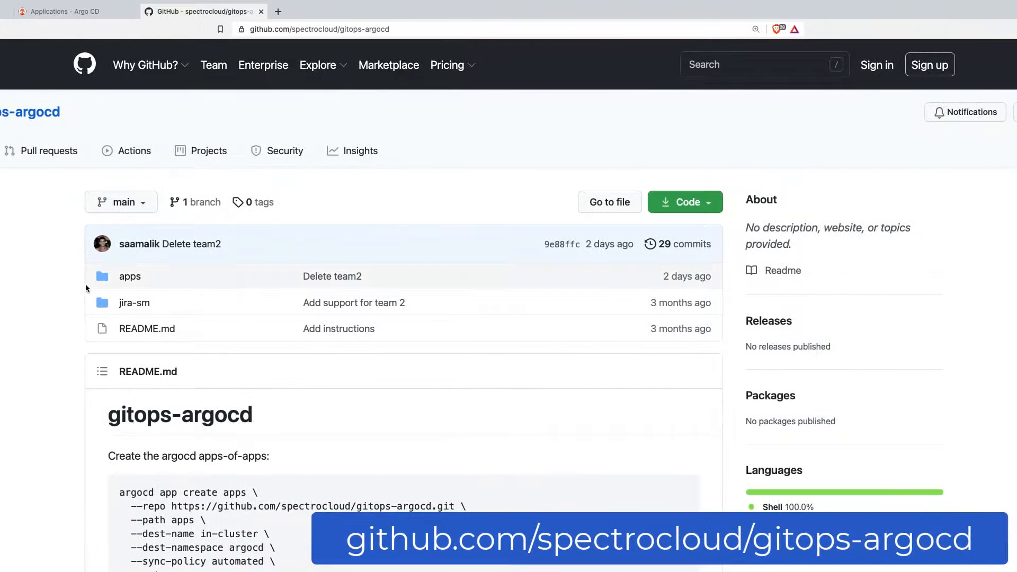
left_click(129, 276)
left_click(135, 306)
left_click_drag(230, 380, 102, 307)
left_click(25, 329)
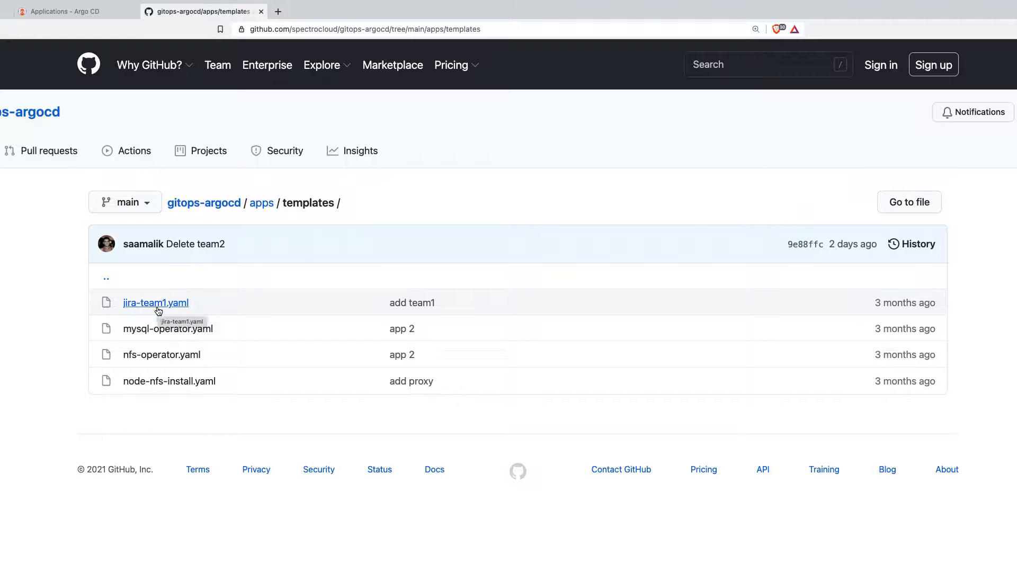
Step: Open jira-team1.yaml and copy the complete raw manifest, returning to the file's page
left_click(139, 307)
scroll(114, 408, "down", 2)
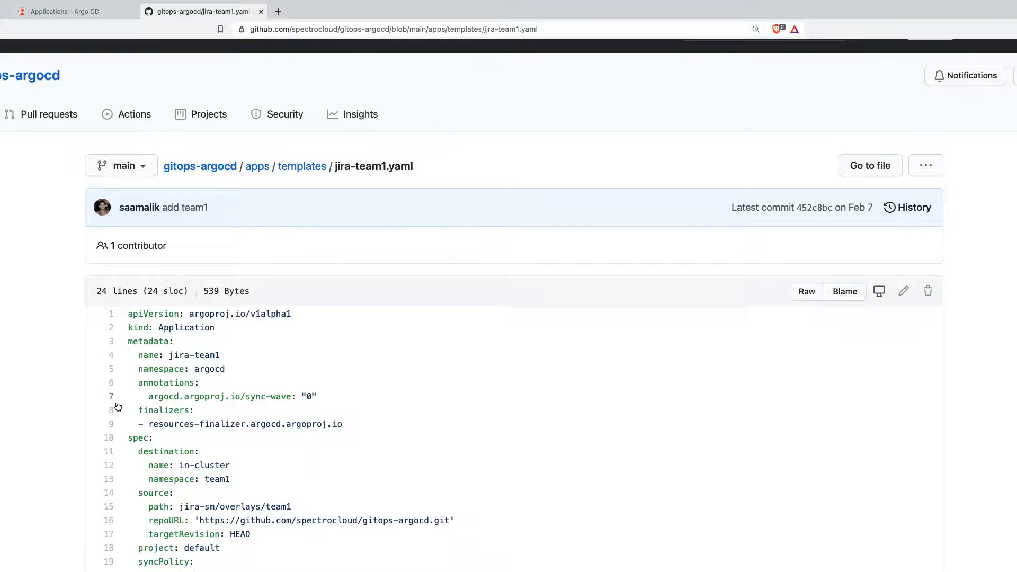
scroll(118, 407, "up", 1)
left_click(808, 322)
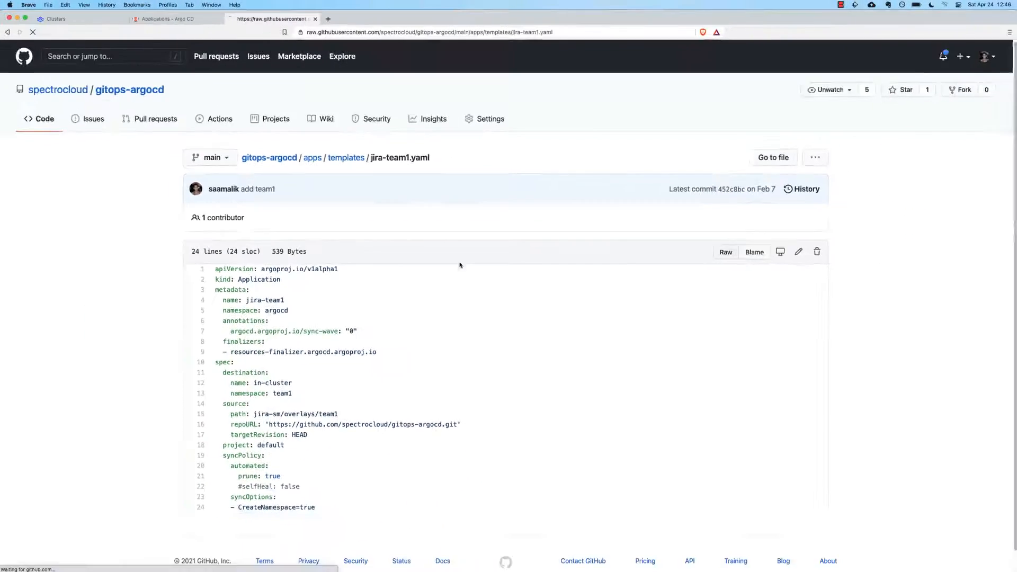
key("super+a")
key("super+c")
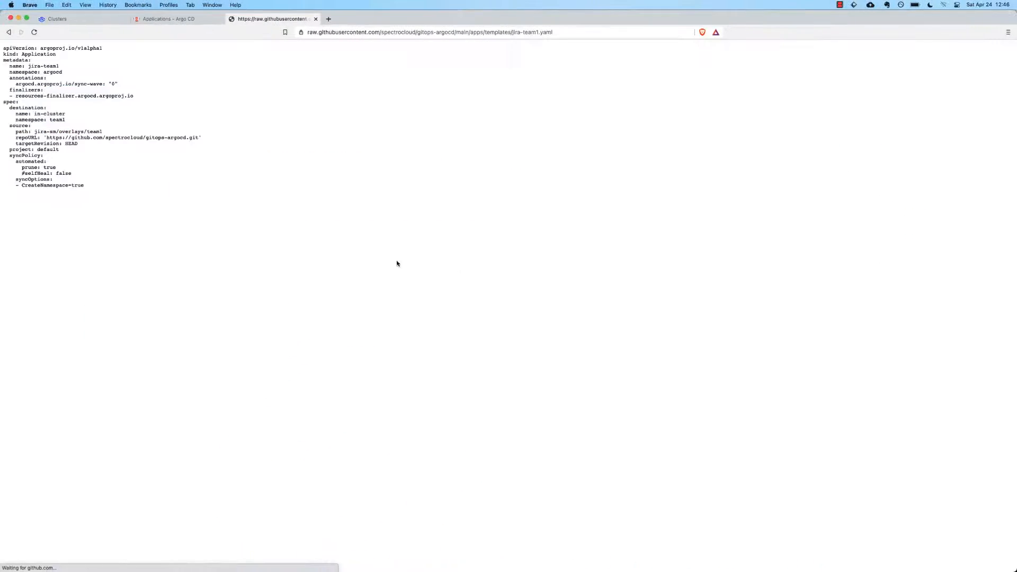
key("super+bracketleft")
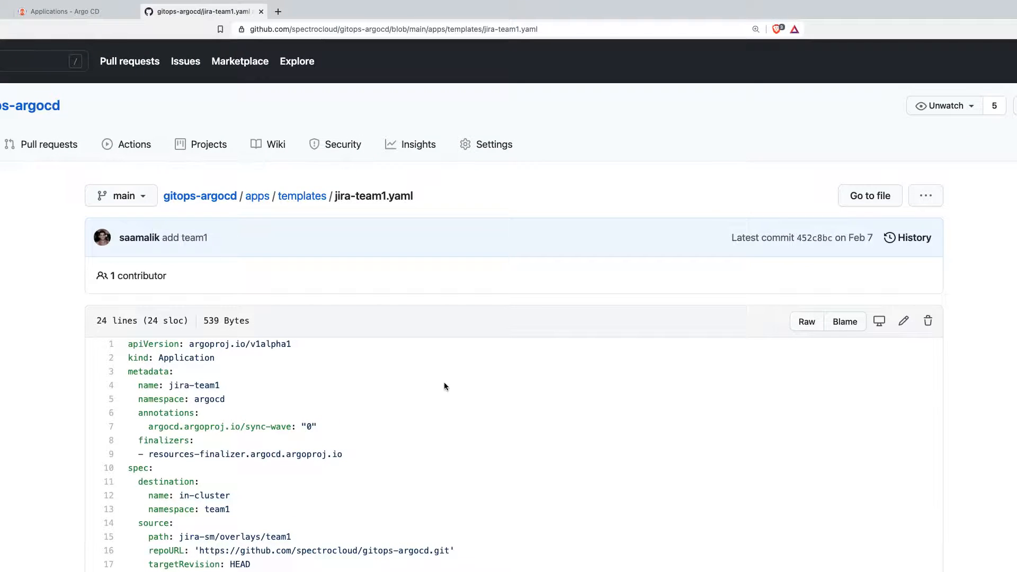
Step: Create a new file in the templates folder, paste the copied manifest into it and name it jira-team2.yaml
left_click(302, 197)
left_click(864, 202)
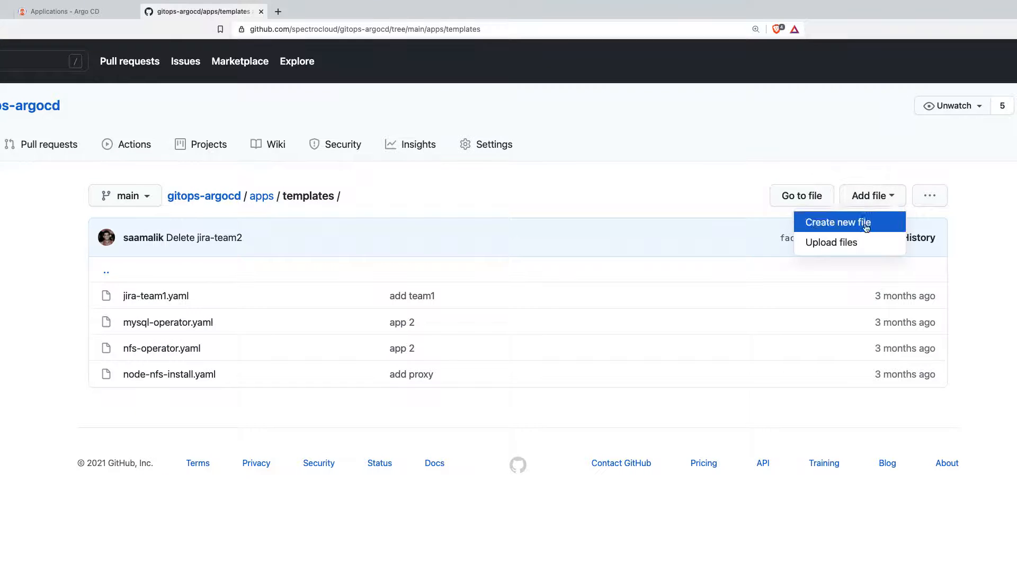
left_click(862, 222)
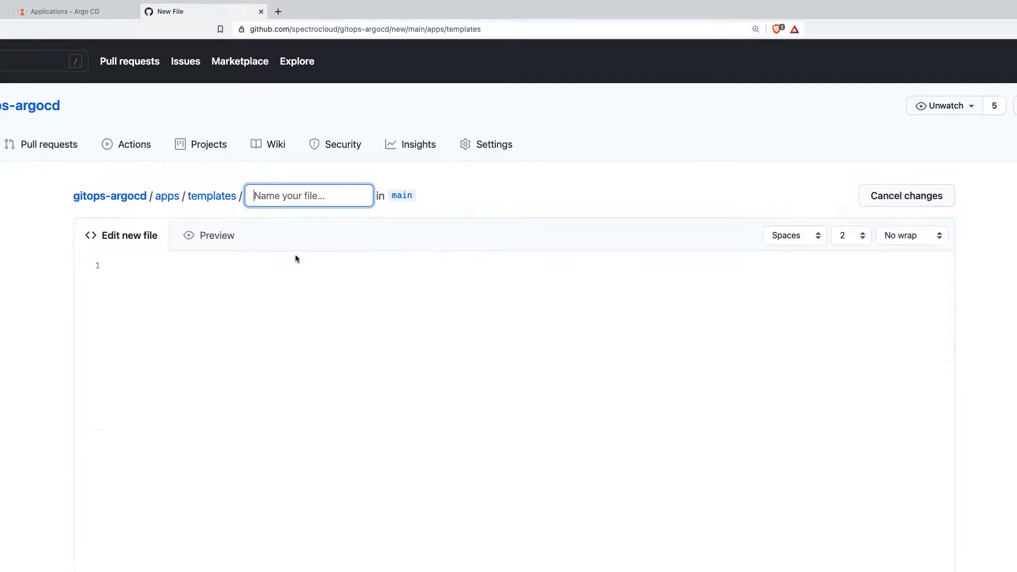
left_click(202, 279)
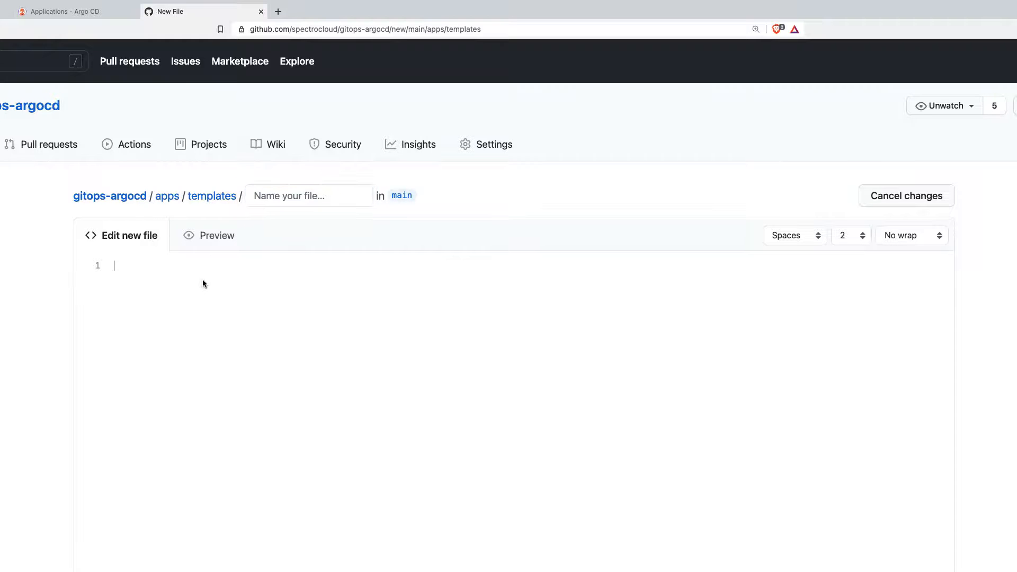
key("super+v")
left_click(299, 198)
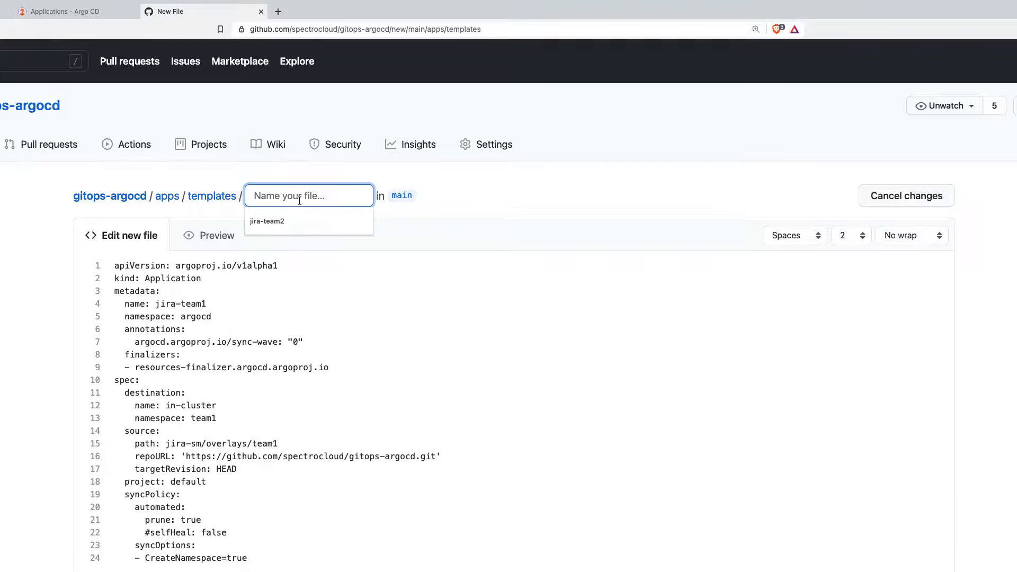
left_click(296, 223)
type(".yaml")
Step: Edit the metadata name and destination namespace in the jira-team2.yaml manifest
left_click(240, 302)
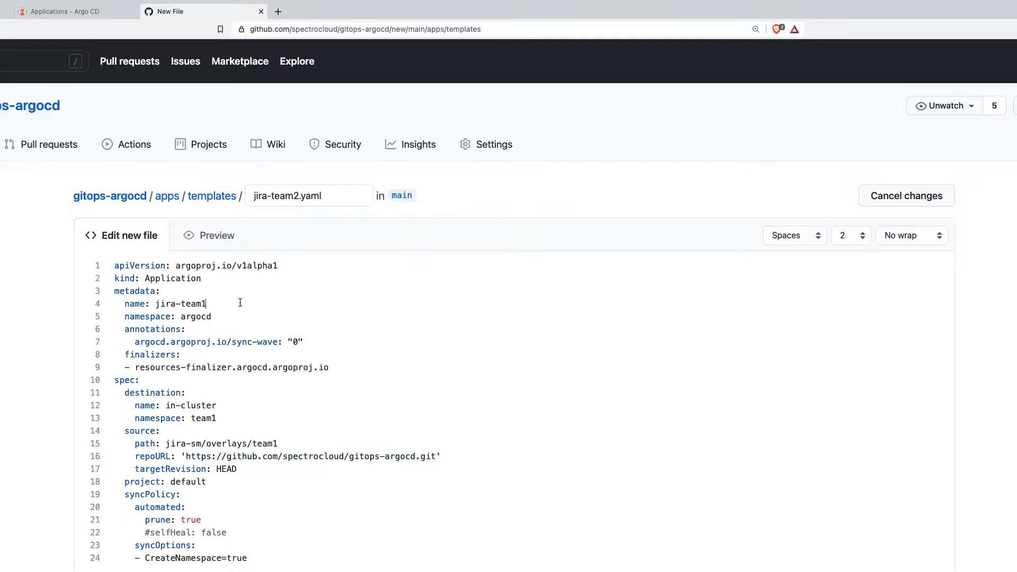
left_click(249, 420)
Step: Commit the new jira-team2.yaml file directly to the main branch with "Creating jira for team2" as both commit message and extended description
scroll(24, 452, "down", 10)
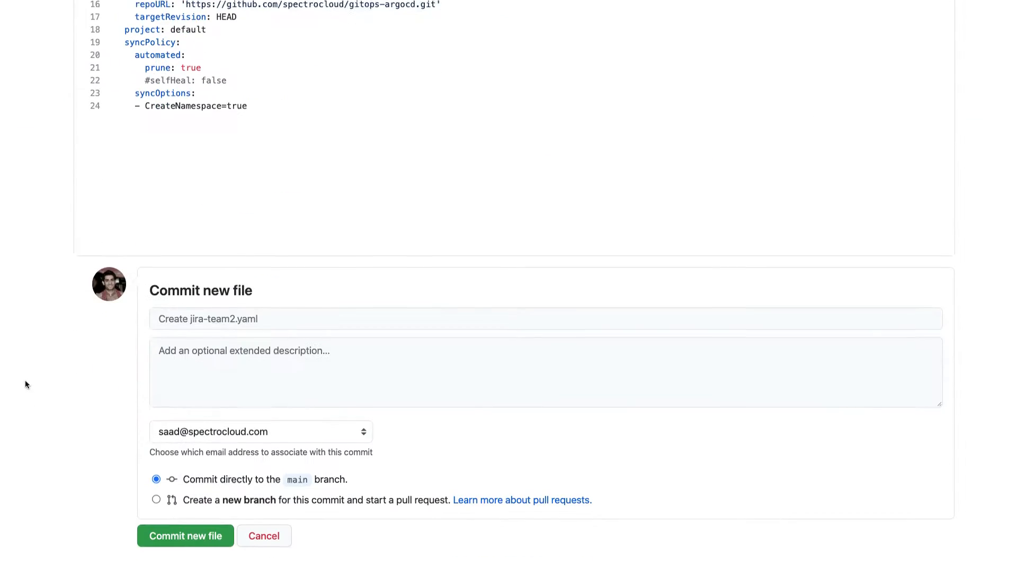
left_click(250, 318)
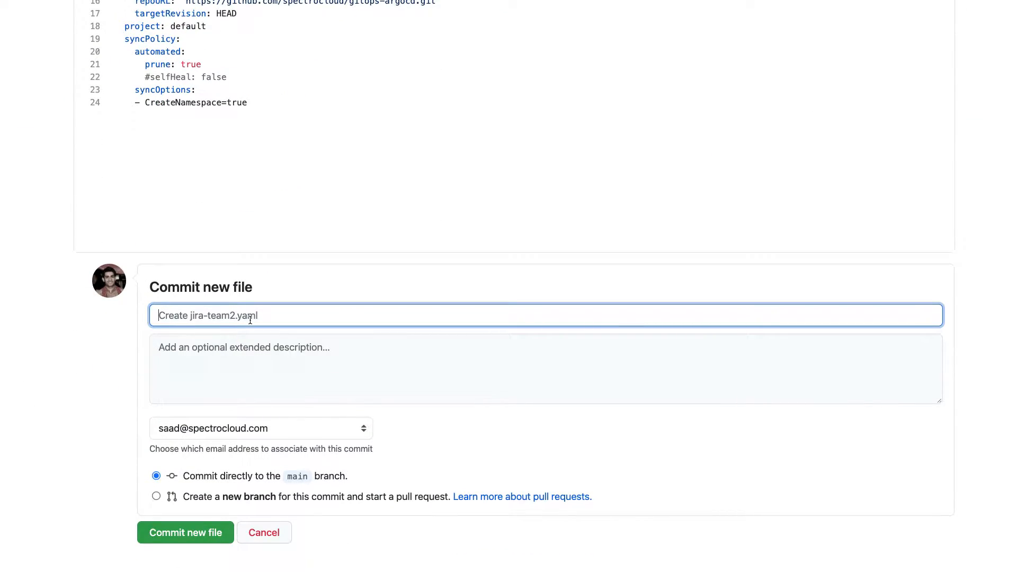
type("Creatign")
type(" jira for team2")
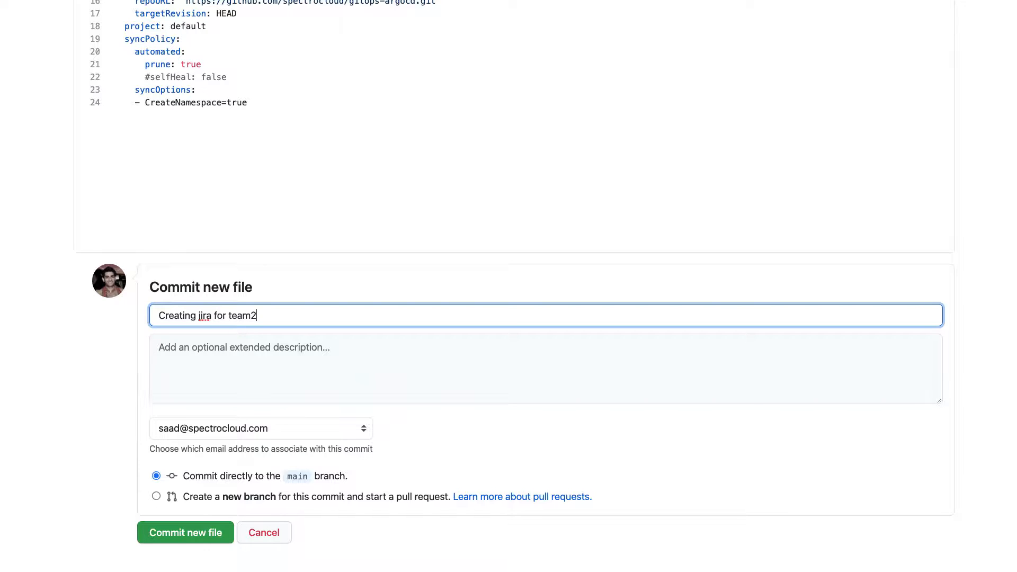
key("super+a")
key("super+c")
left_click(254, 346)
key("super+v")
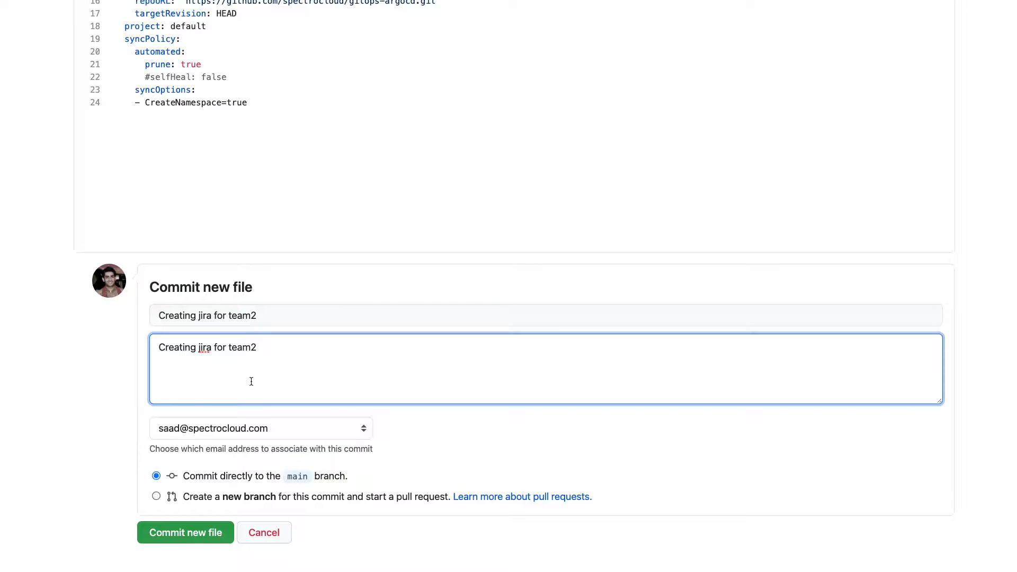
left_click(192, 532)
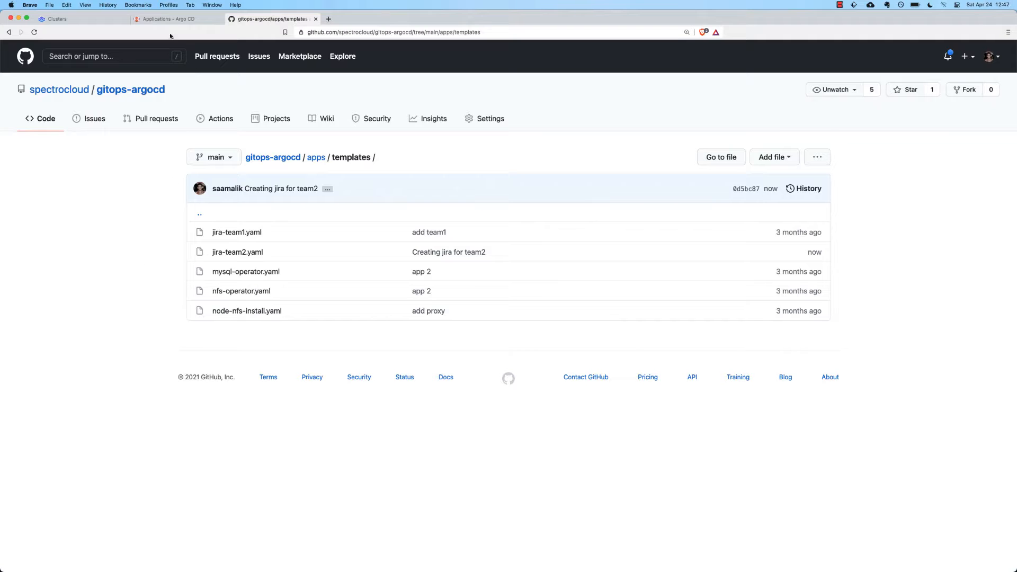
Step: Switch to Argo CD, open the apps application and refresh it to pick up the new commit
left_click(160, 16)
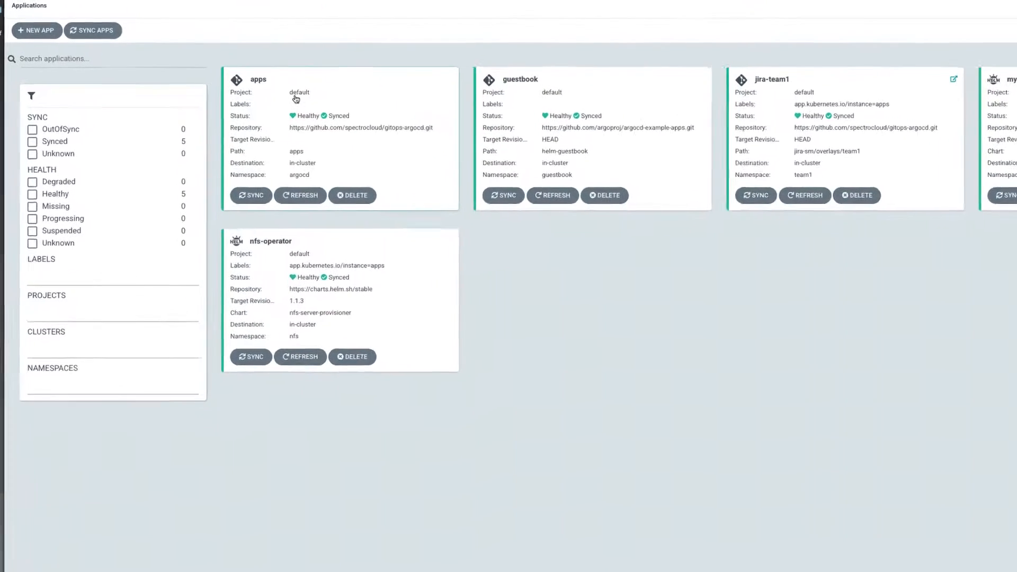
left_click(260, 122)
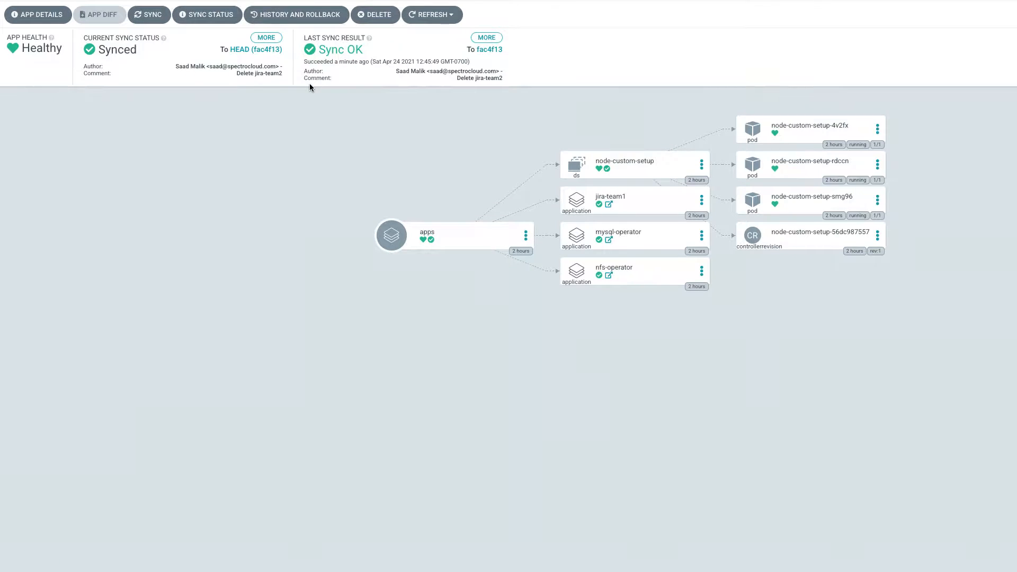
left_click(432, 14)
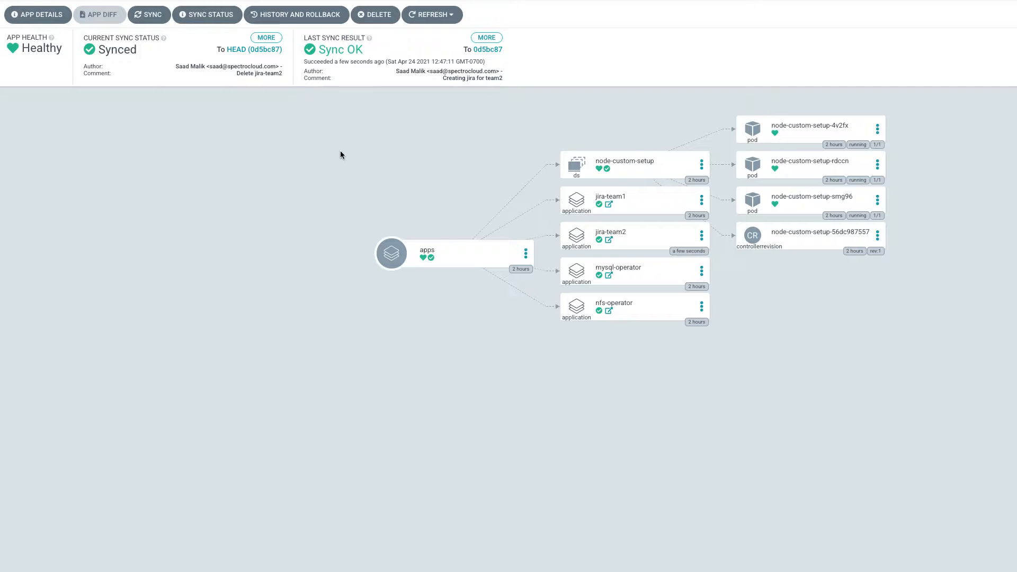
left_click(429, 22)
Step: Open the jira-team2 application from the apps resource tree and look through its deployed resources
left_click(608, 239)
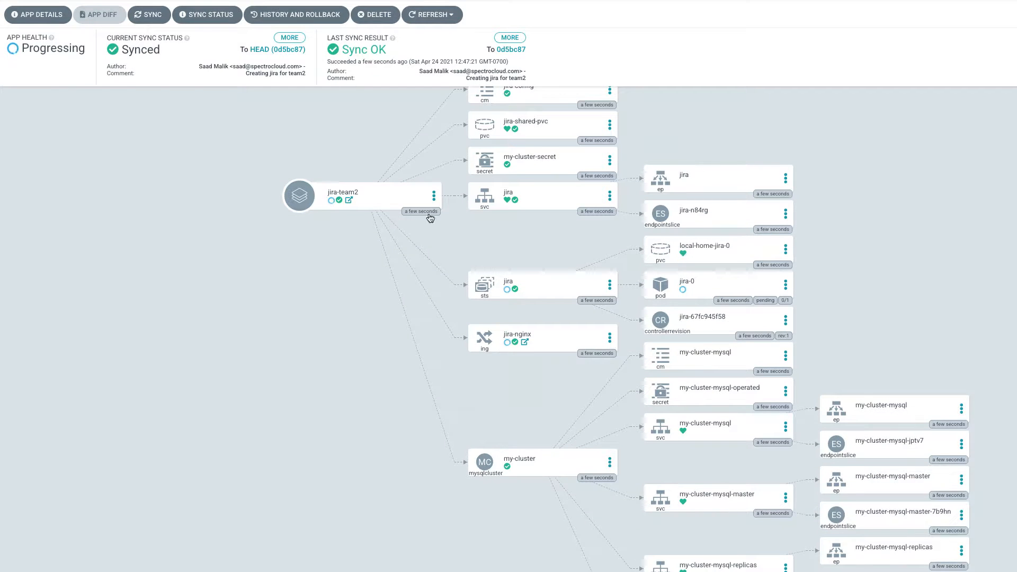
scroll(447, 217, "up", 1)
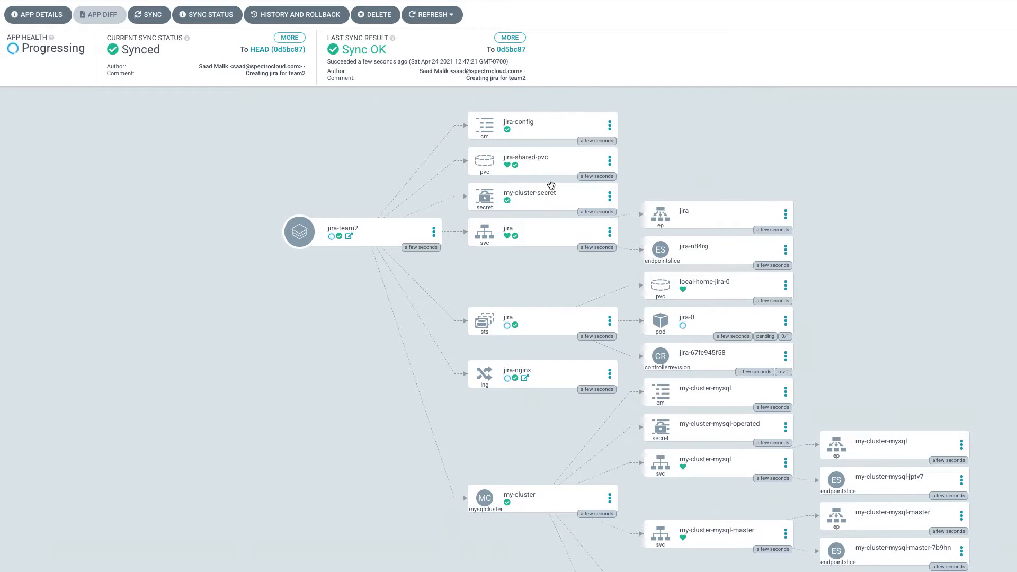
scroll(671, 392, "down", 4)
scroll(670, 390, "up", 4)
Step: Open the jira-team2 application's external link to view the Jira setup page, and return to its Argo CD resource tree
mouse_move(703, 329)
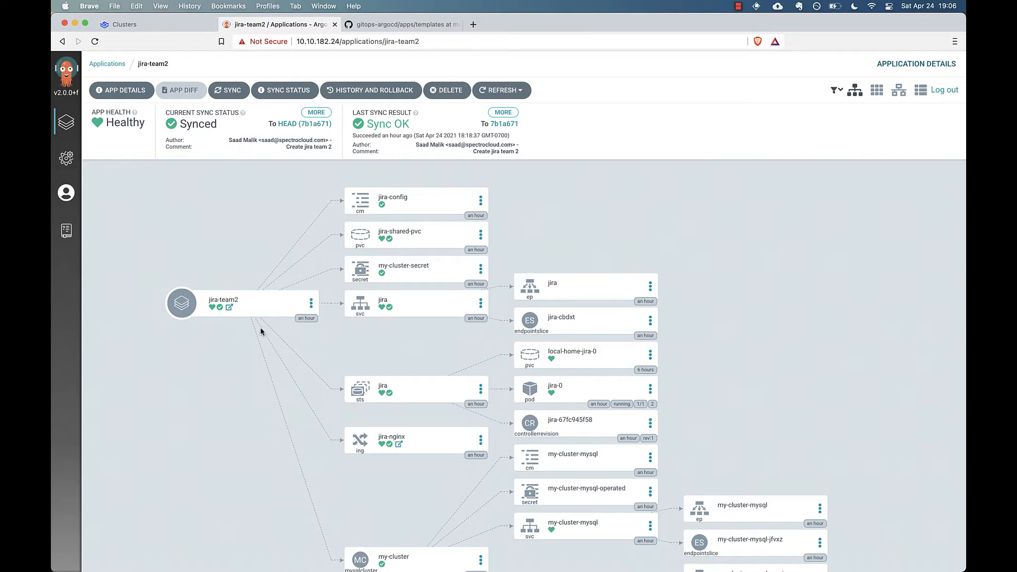
left_click(229, 307)
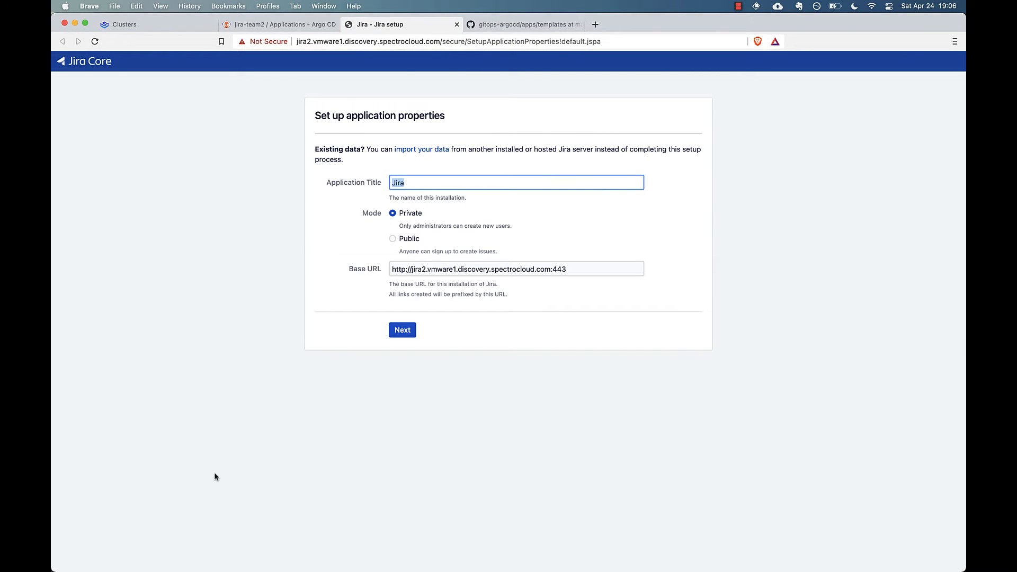
key("super+w")
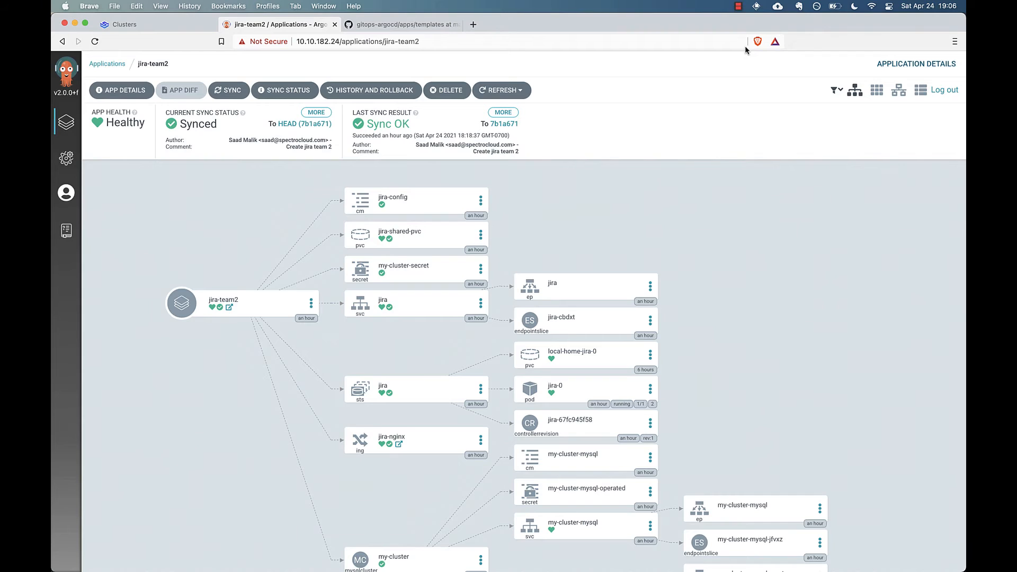